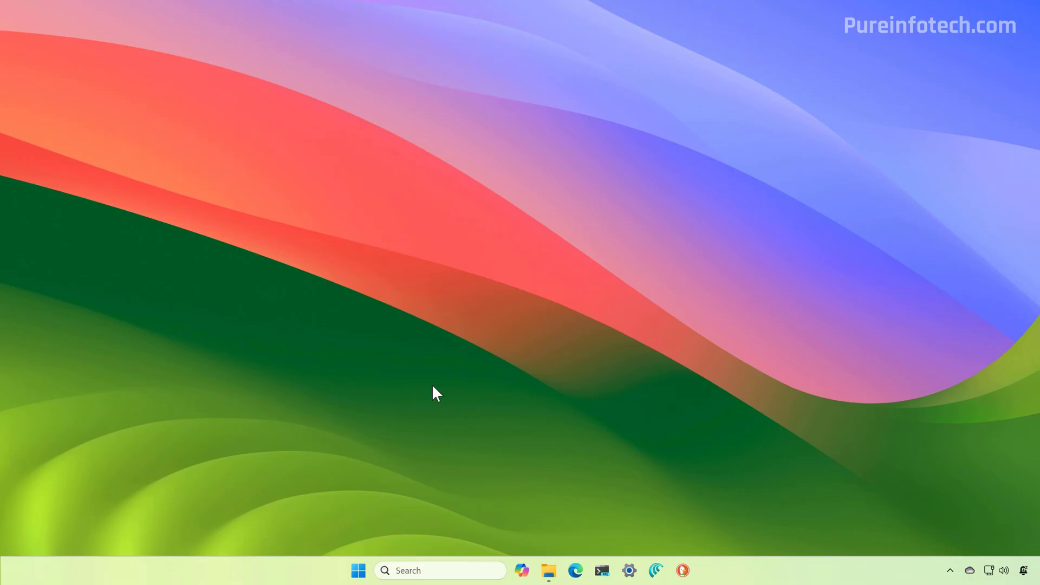
# Launch the Settings app from a Start search and go to Windows Update.
pyautogui.press('super')
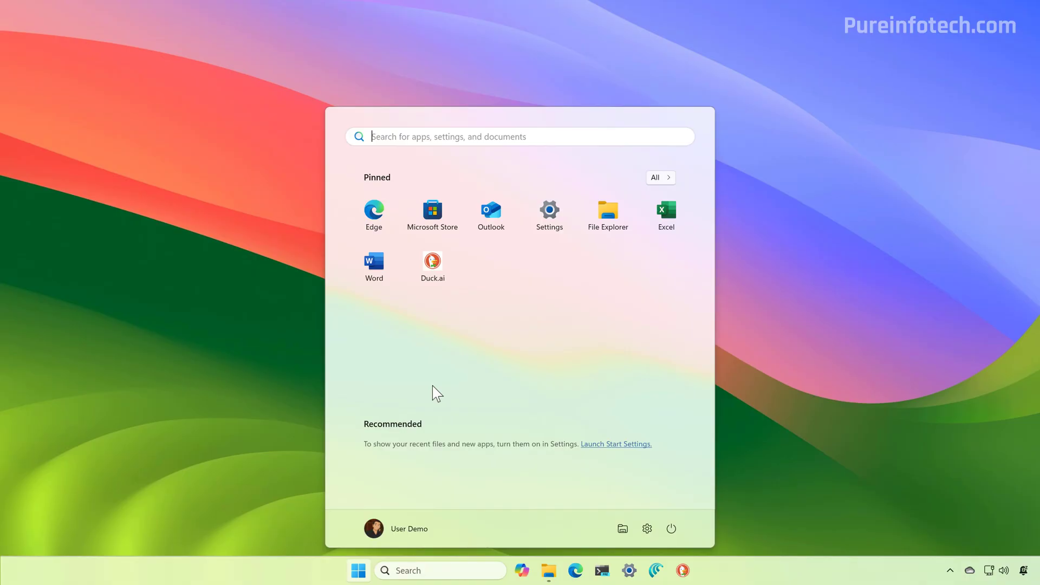
pyautogui.write('set')
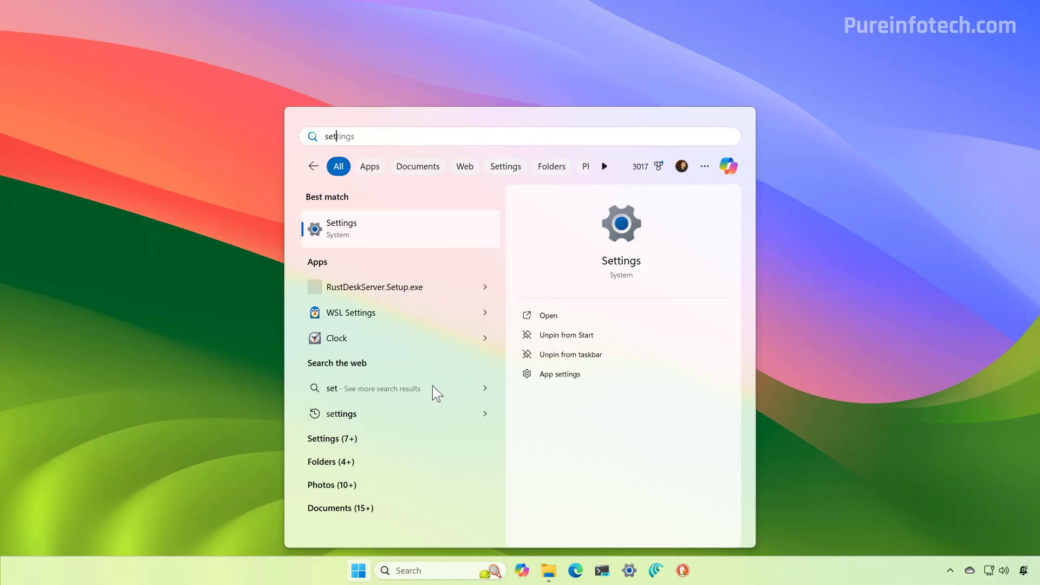
pyautogui.click(373, 227)
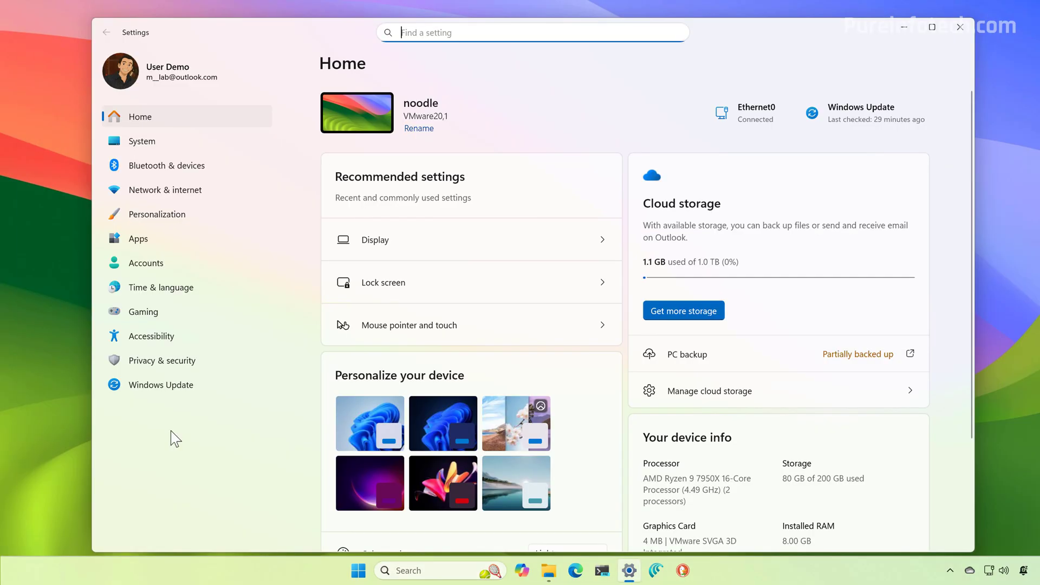
pyautogui.click(156, 387)
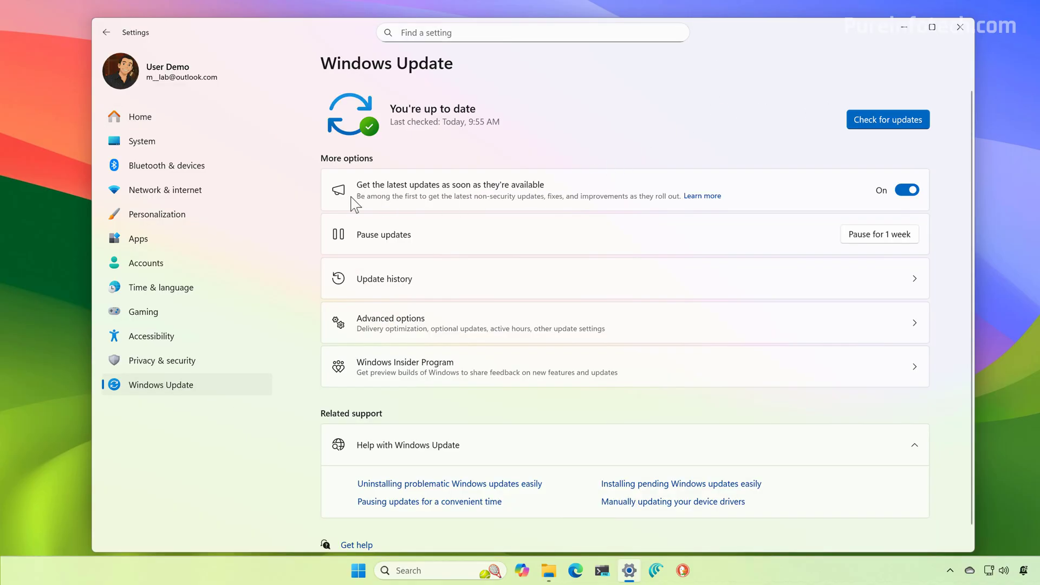
# Check for updates, review the Update history list, then return to Windows Update.
pyautogui.click(885, 127)
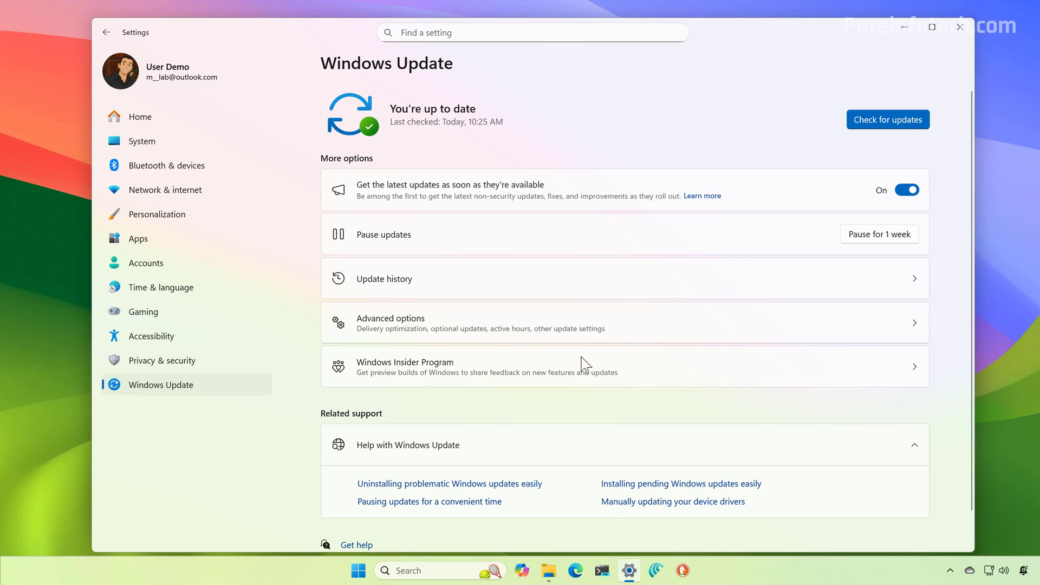
pyautogui.click(401, 284)
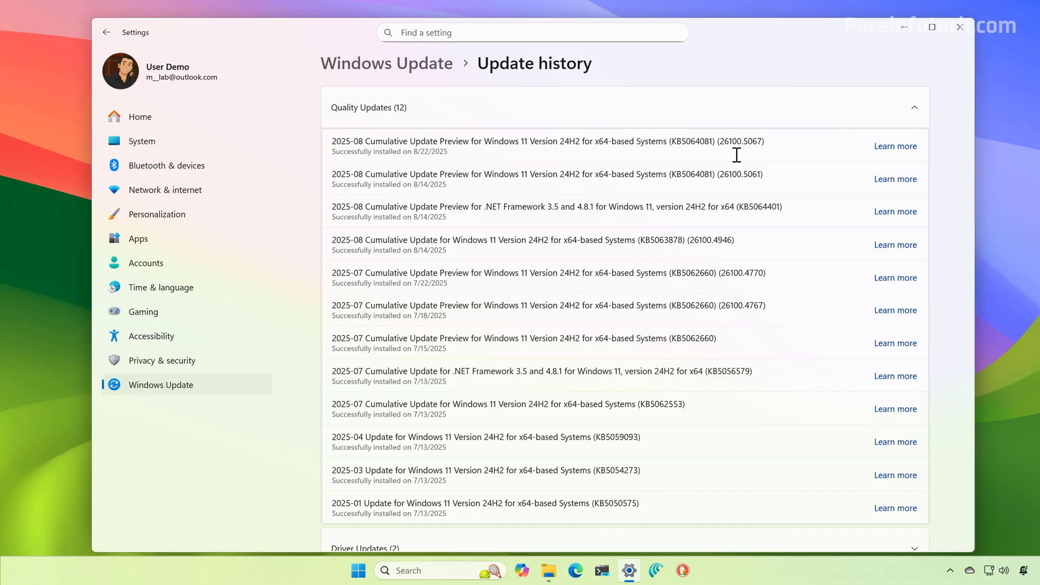
pyautogui.hotkey('alt', 'Left')
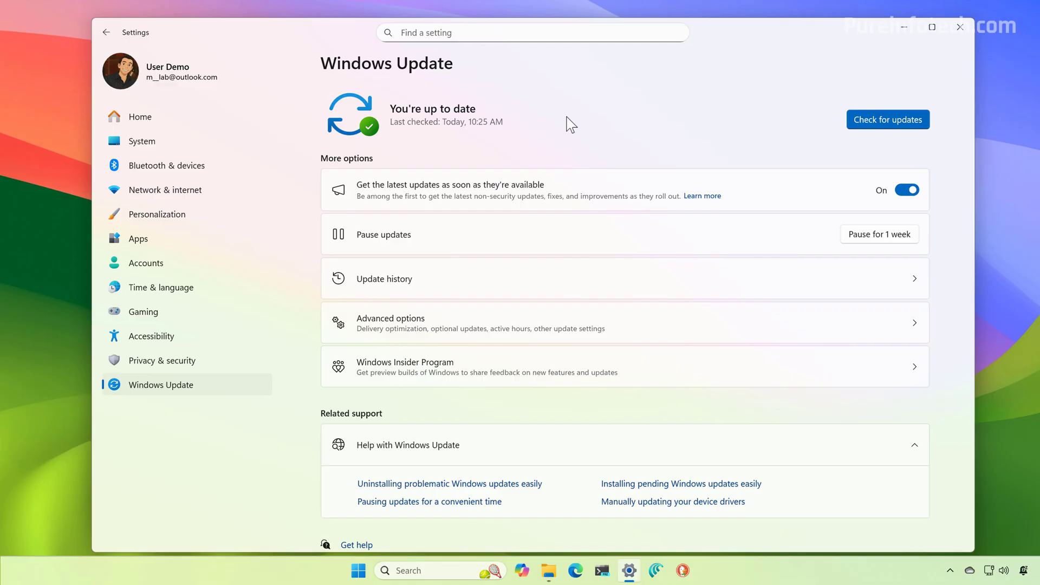
# View the Windows Insider Program settings to confirm the Release Preview channel.
pyautogui.click(467, 371)
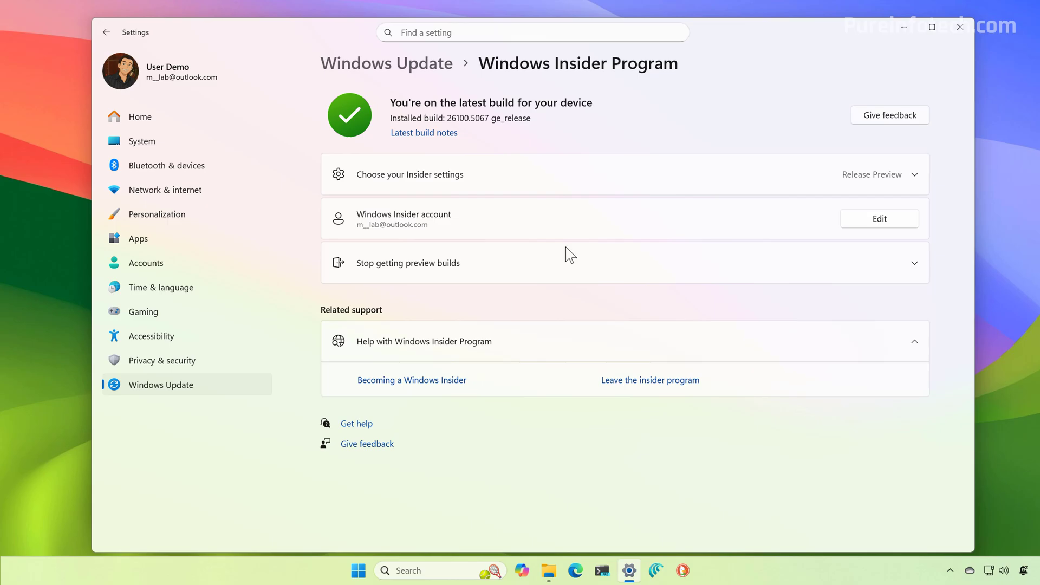
pyautogui.click(643, 189)
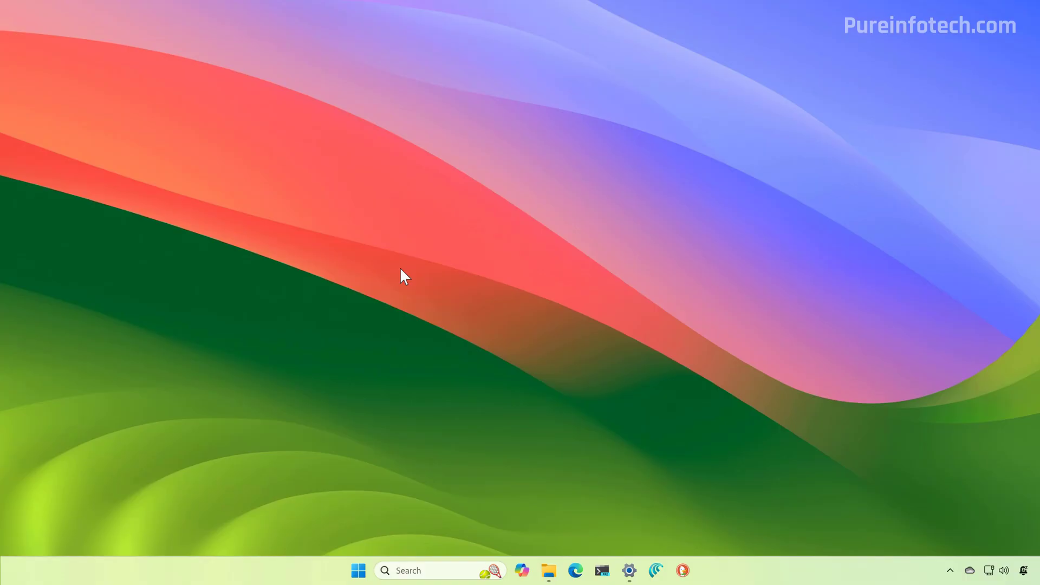
# In Microsoft Store Downloads, check for app updates and update all pending apps.
pyautogui.click(362, 571)
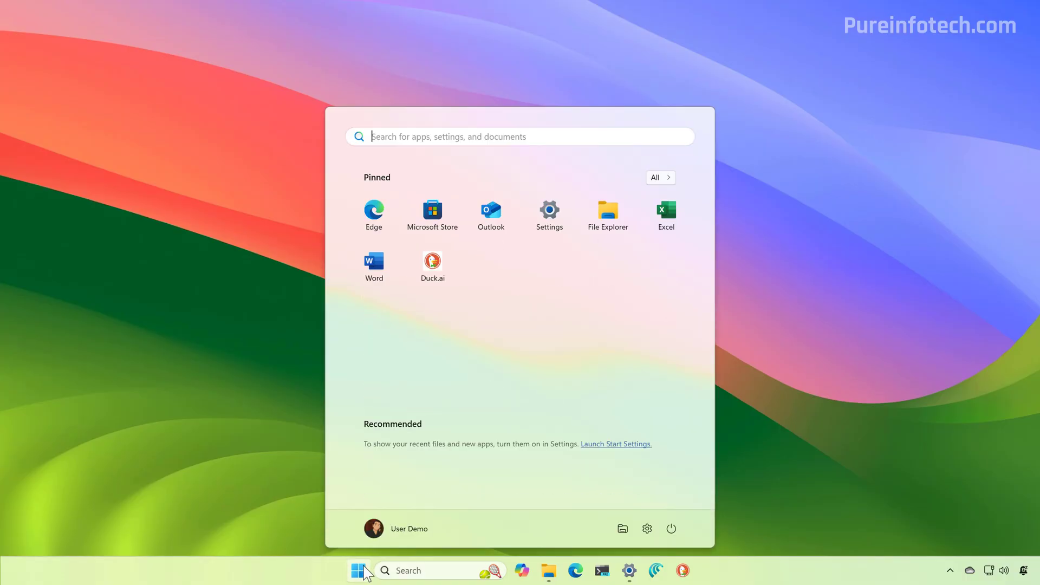
pyautogui.press('Tab')
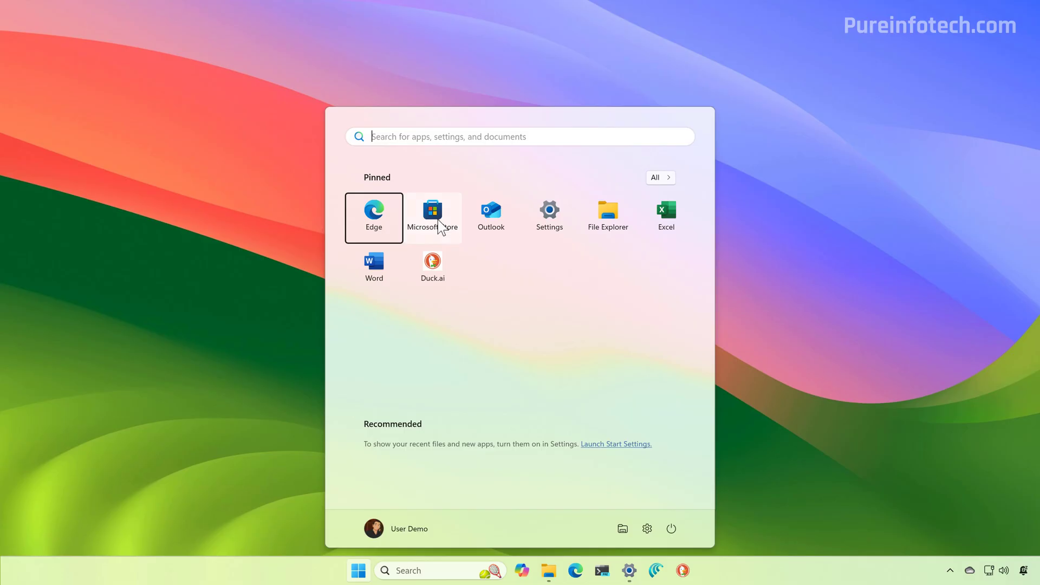
pyautogui.click(438, 221)
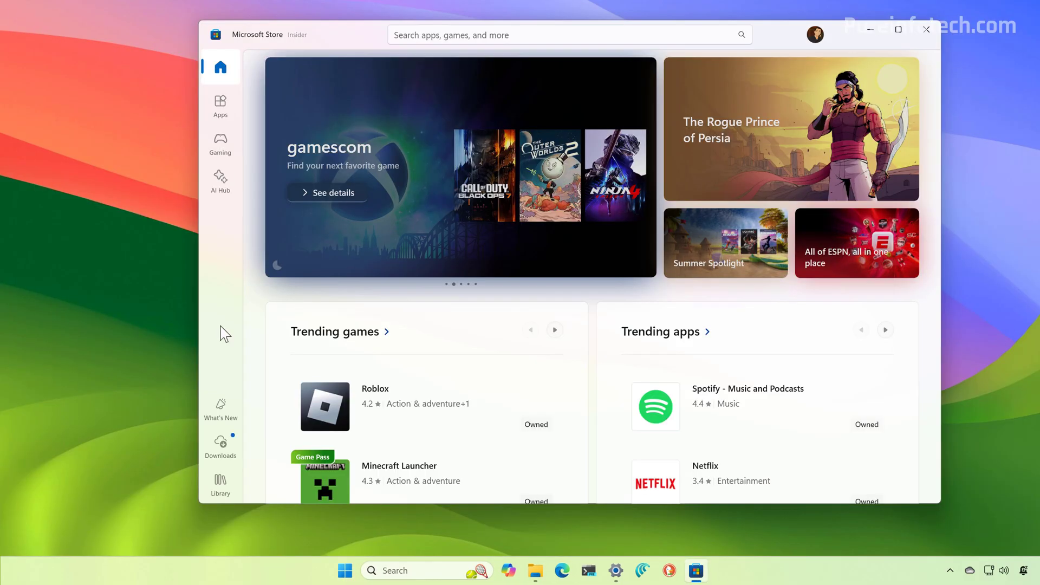
pyautogui.click(221, 446)
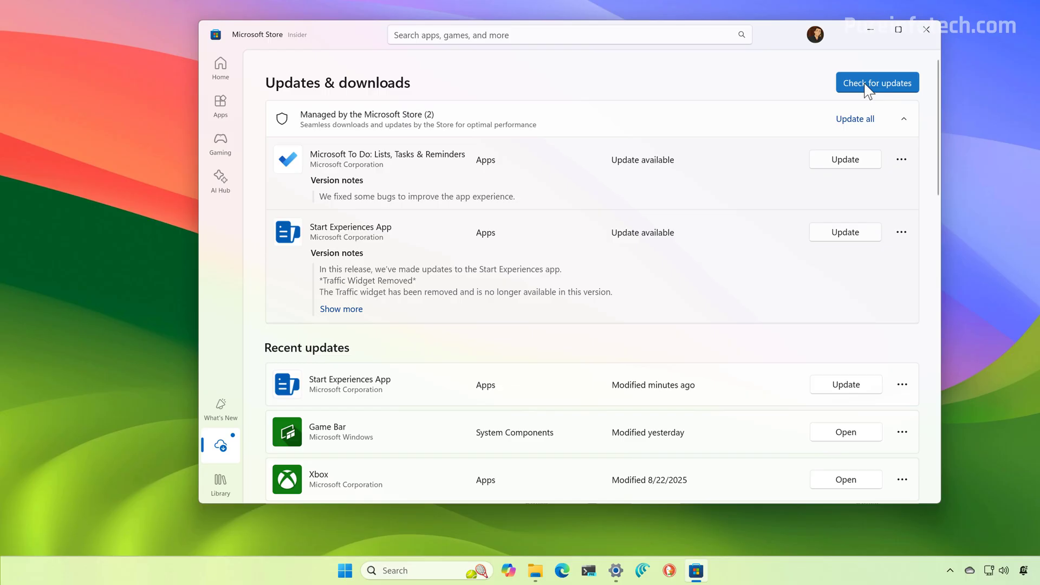
pyautogui.click(869, 87)
pyautogui.click(853, 128)
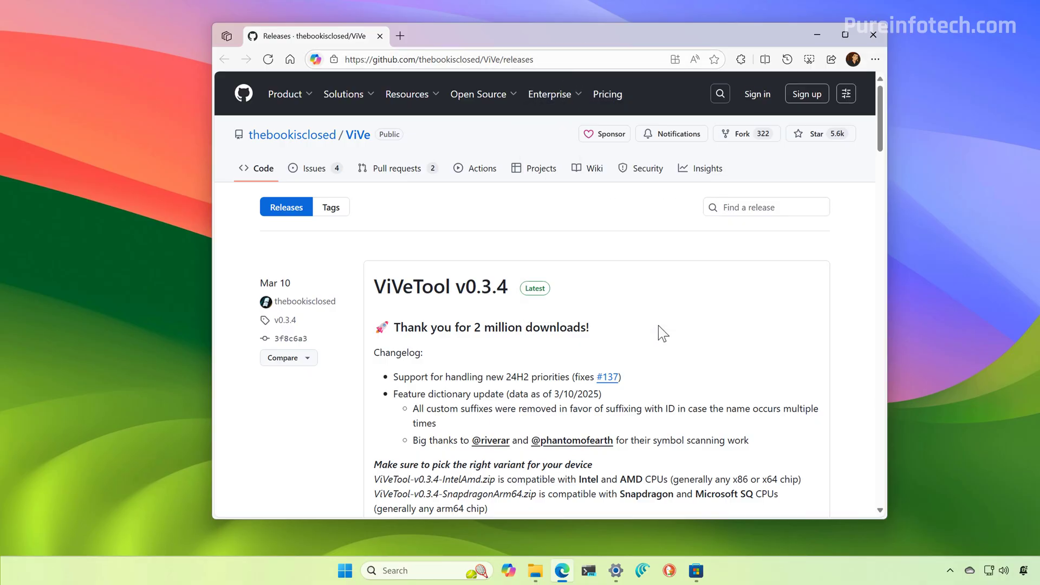
# Download and save ViVeTool-v0.3.4-IntelAmd.zip, then show it in the Downloads folder.
pyautogui.scroll(-5, 658, 328)
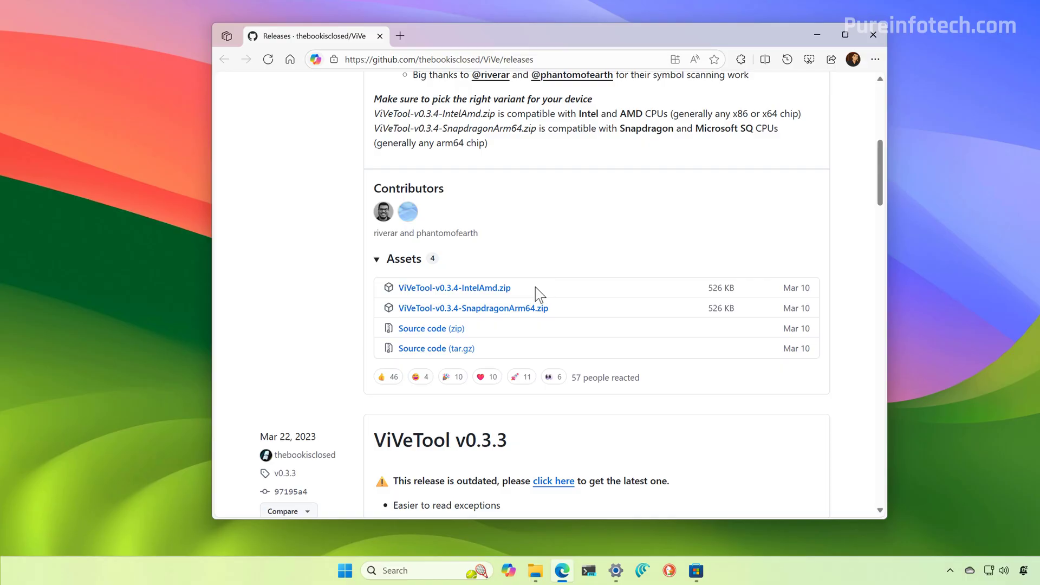
pyautogui.click(475, 293)
pyautogui.click(703, 133)
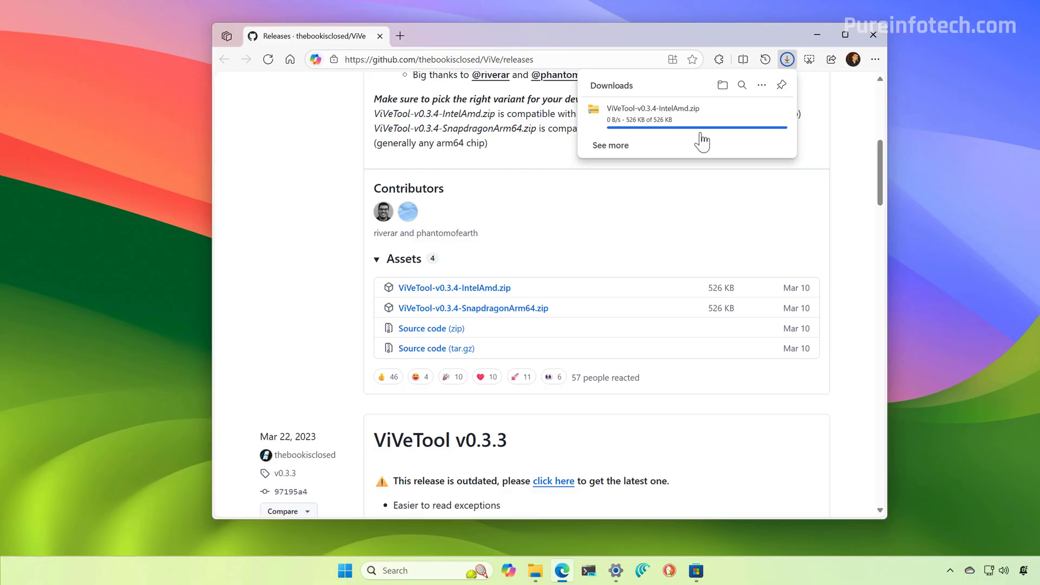
pyautogui.click(723, 87)
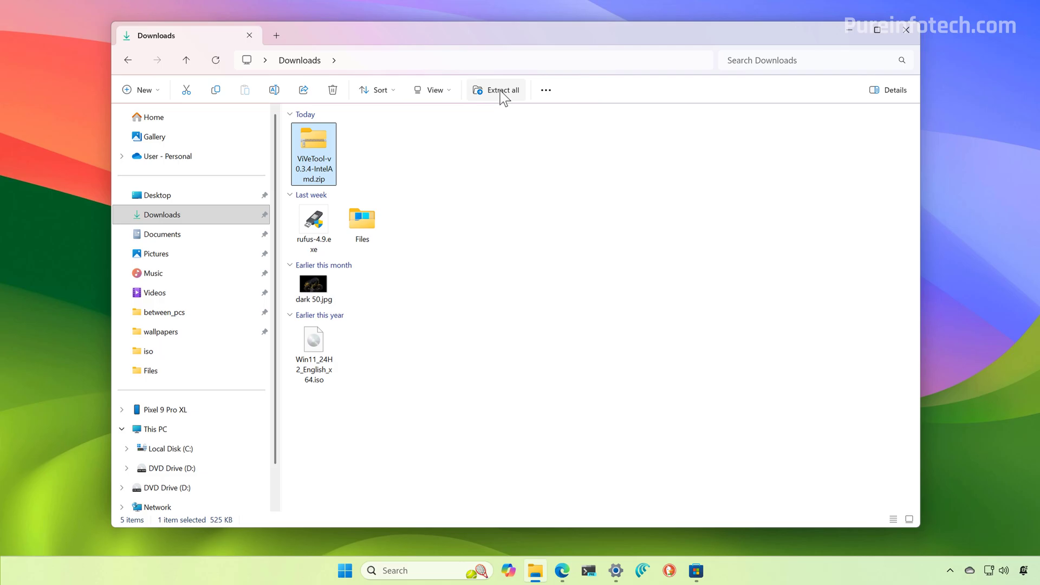
# Extract ViVeTool-v0.3.4-IntelAmd.zip to its own folder and copy that folder's path.
pyautogui.click(503, 91)
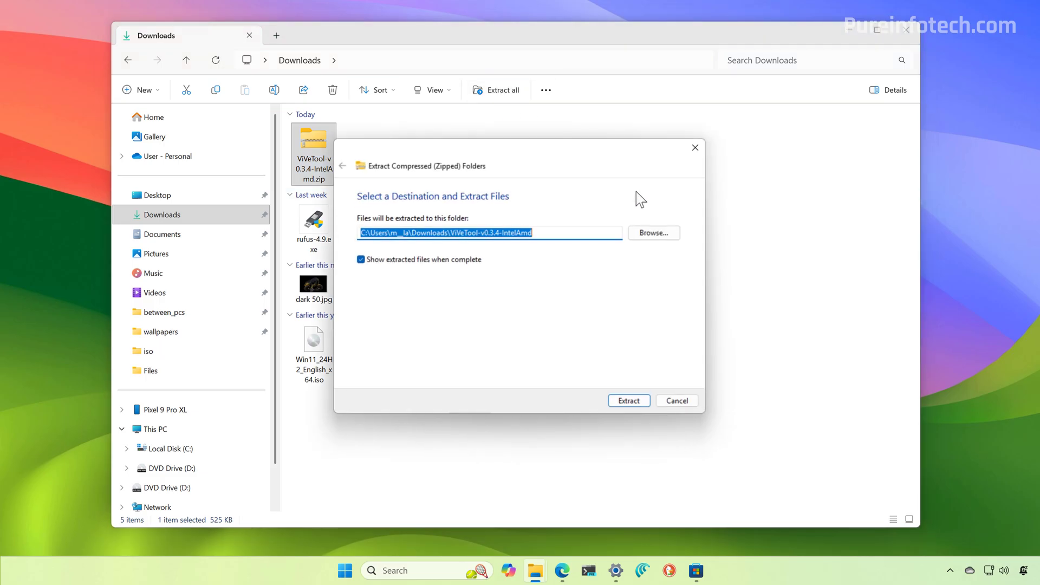
pyautogui.click(630, 404)
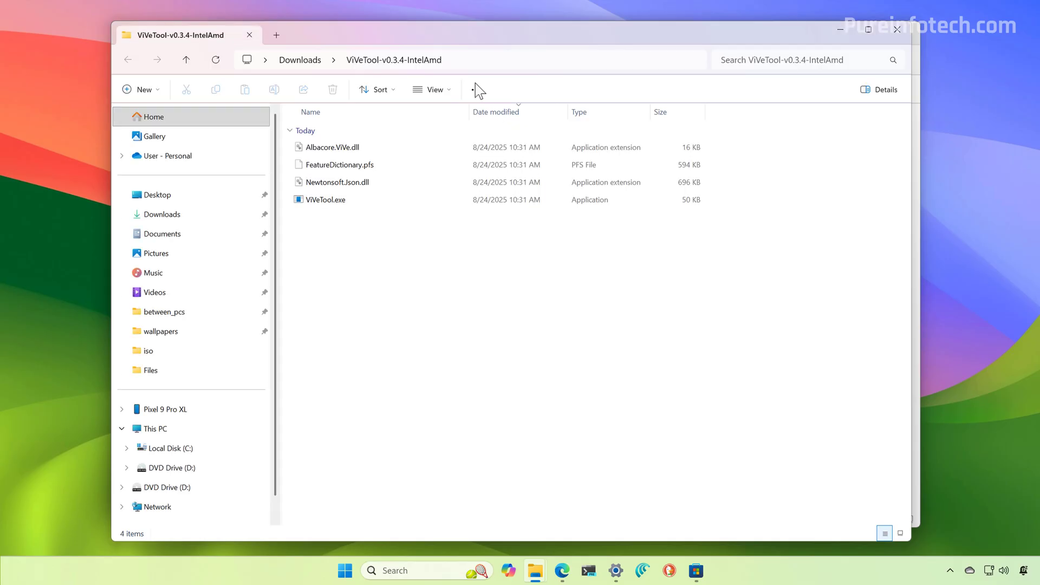
pyautogui.click(466, 61)
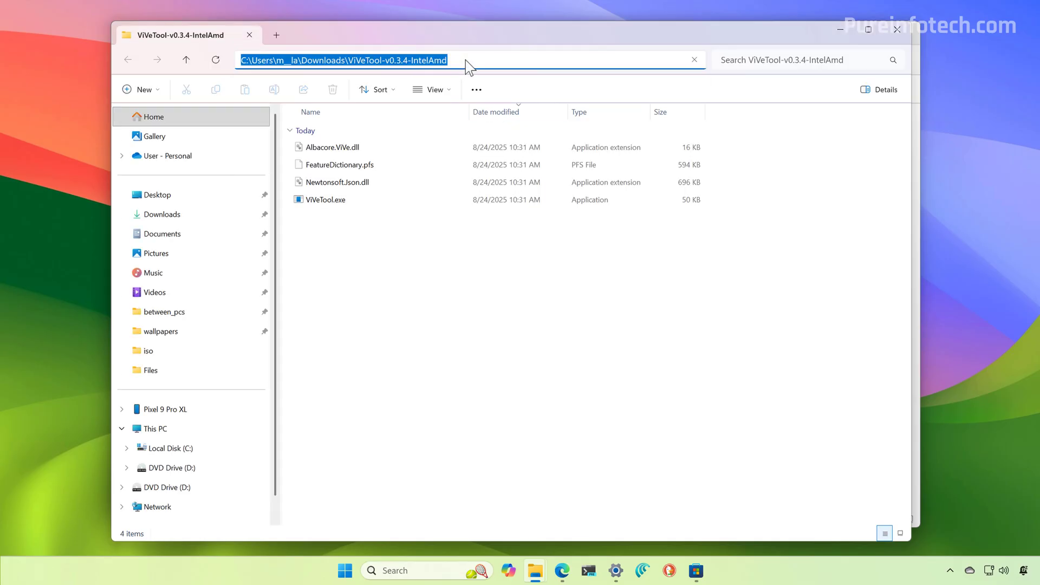
pyautogui.rightClick(433, 60)
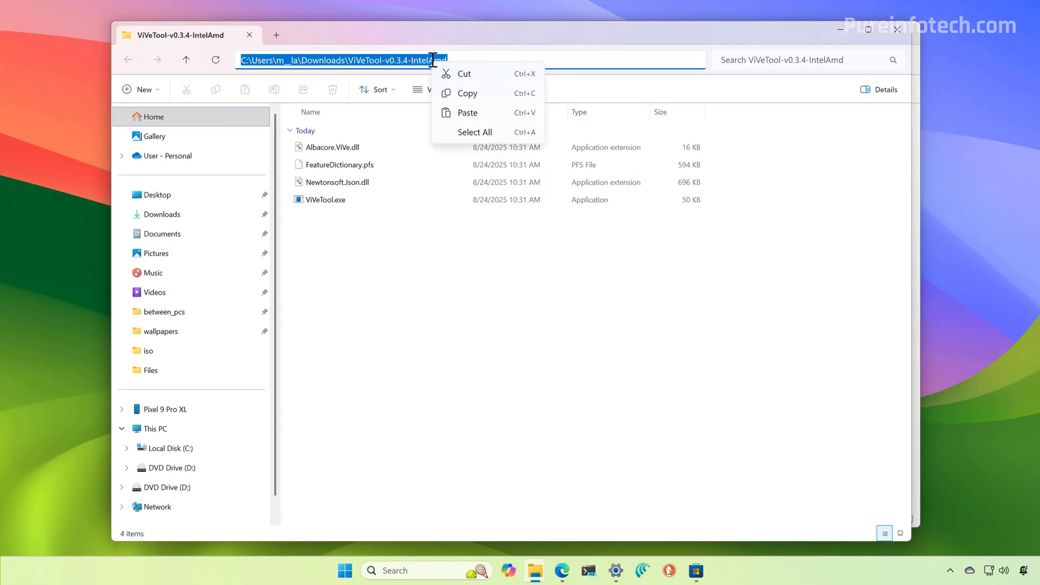
pyautogui.click(467, 94)
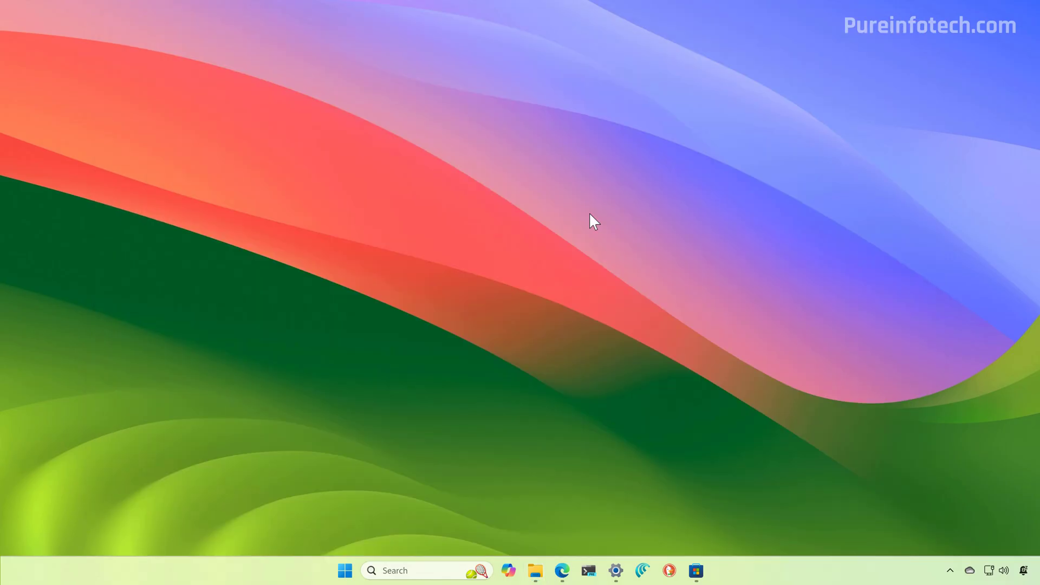
# Launch Terminal Preview as administrator, approving the admin prompt.
pyautogui.press('super')
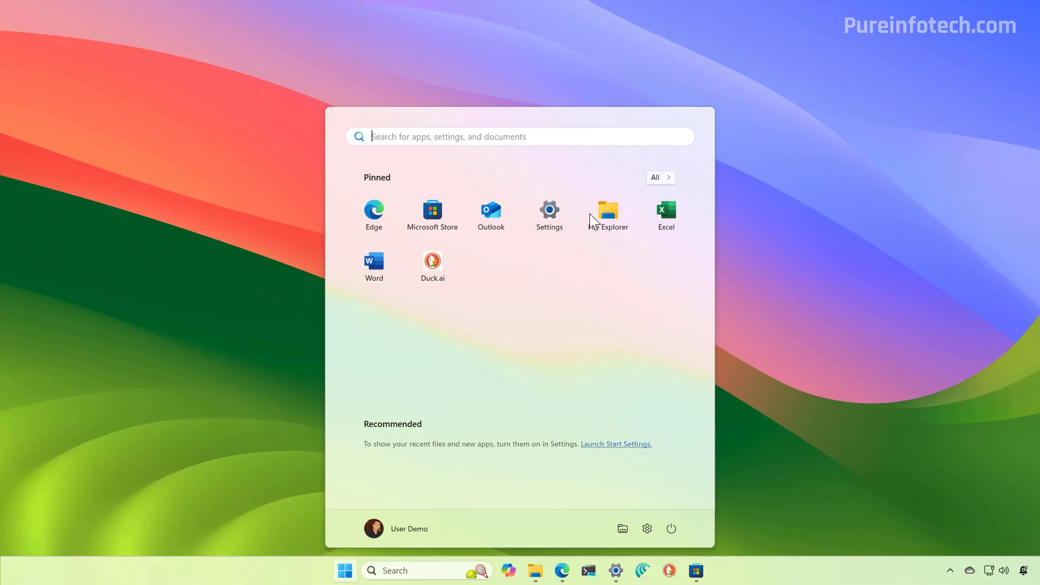
pyautogui.write('ter')
pyautogui.click(559, 338)
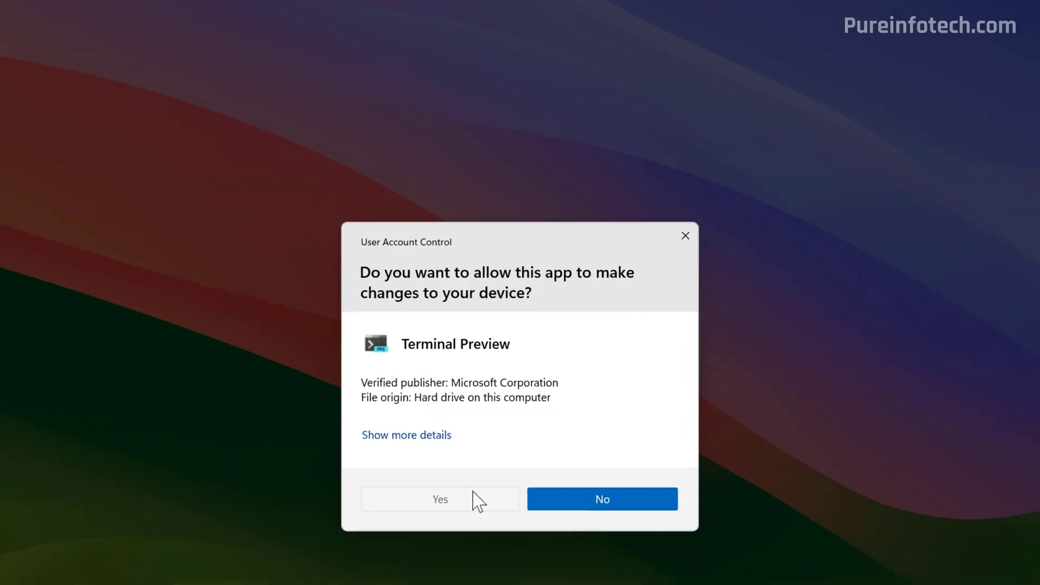
pyautogui.click(472, 497)
# Change directory into the pasted, quoted ViVeTool folder path.
pyautogui.write('cd')
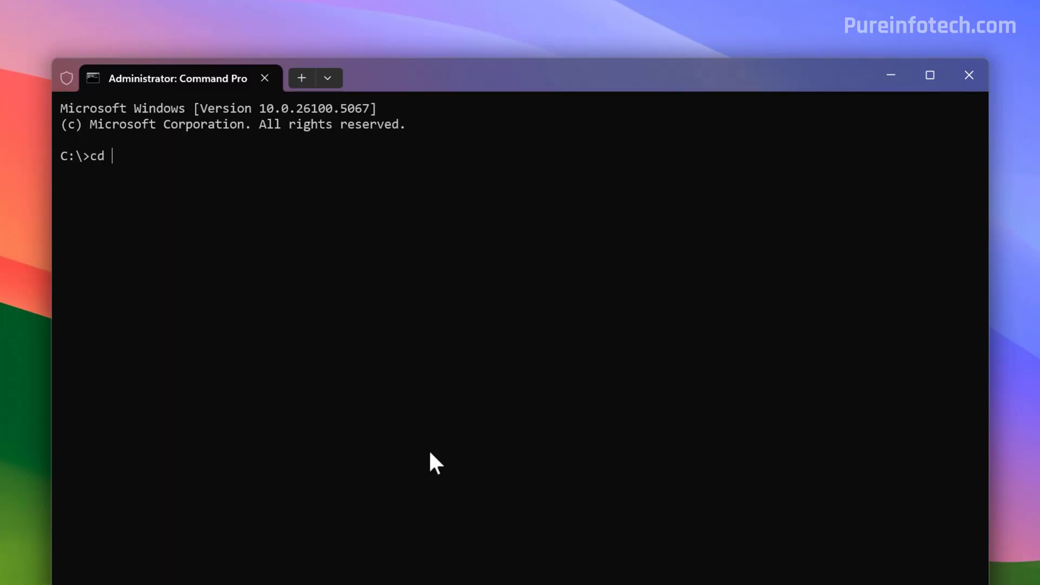
pyautogui.hotkey('ctrl', 'v')
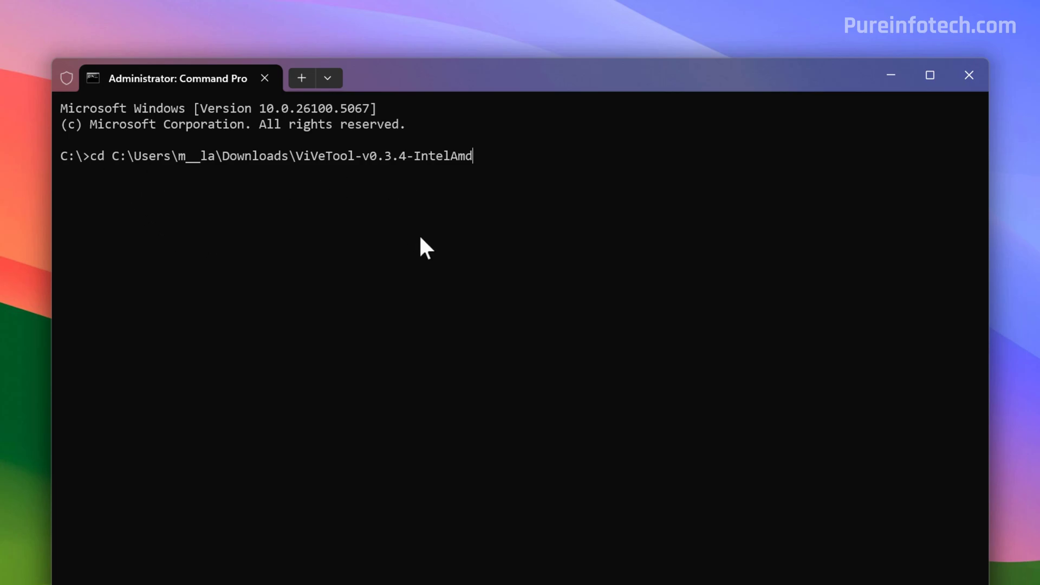
pyautogui.write('"')
pyautogui.press('Home')
pyautogui.press('Right')
pyautogui.press('Right')
pyautogui.press('Right')
pyautogui.write('"')
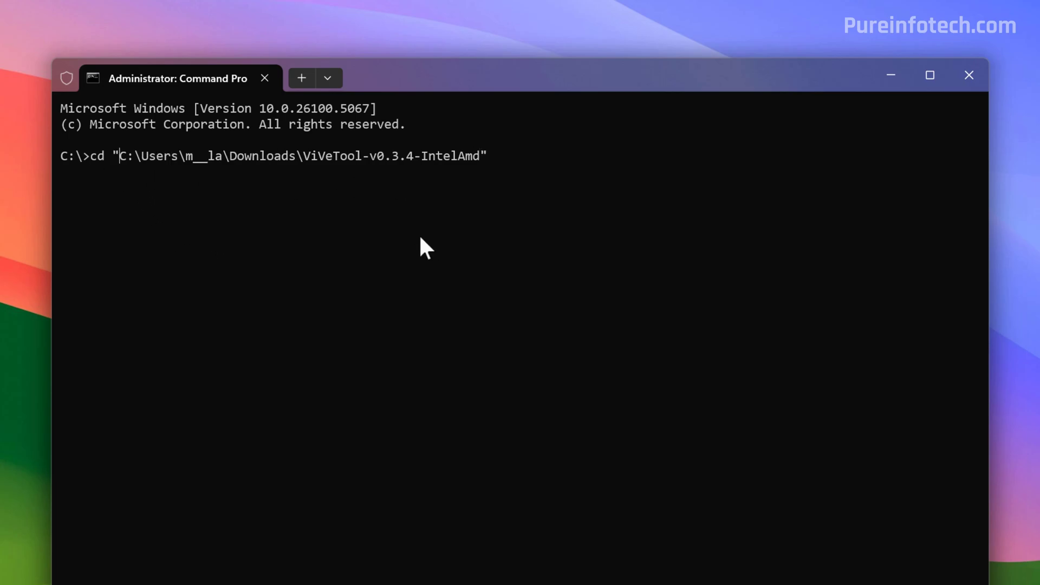
pyautogui.press('Return')
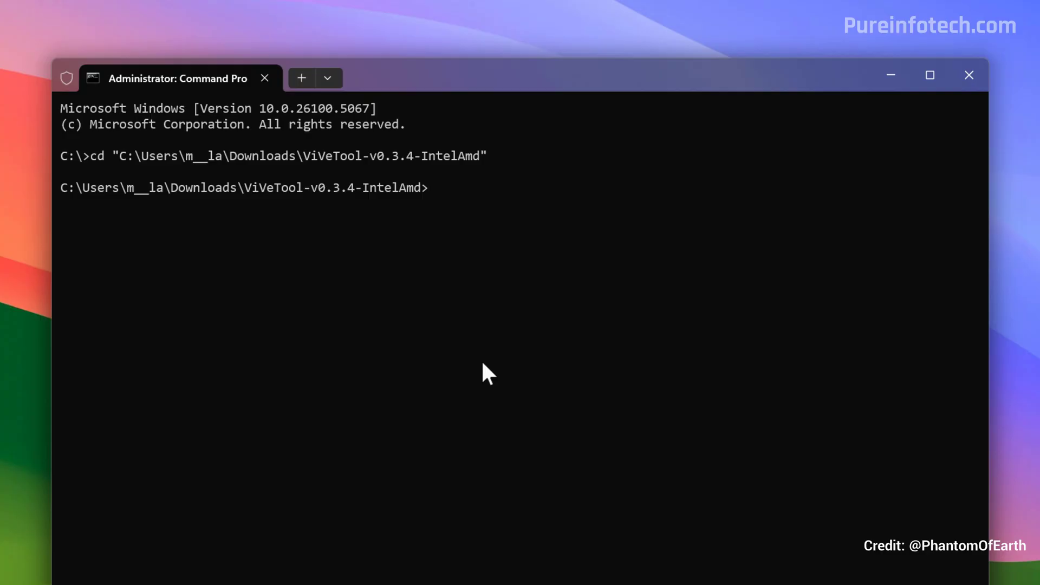
# Run vivetool /enable /id:57048218, close the terminal, and check the Start menu.
pyautogui.write('vivetool /enable /id:57048218')
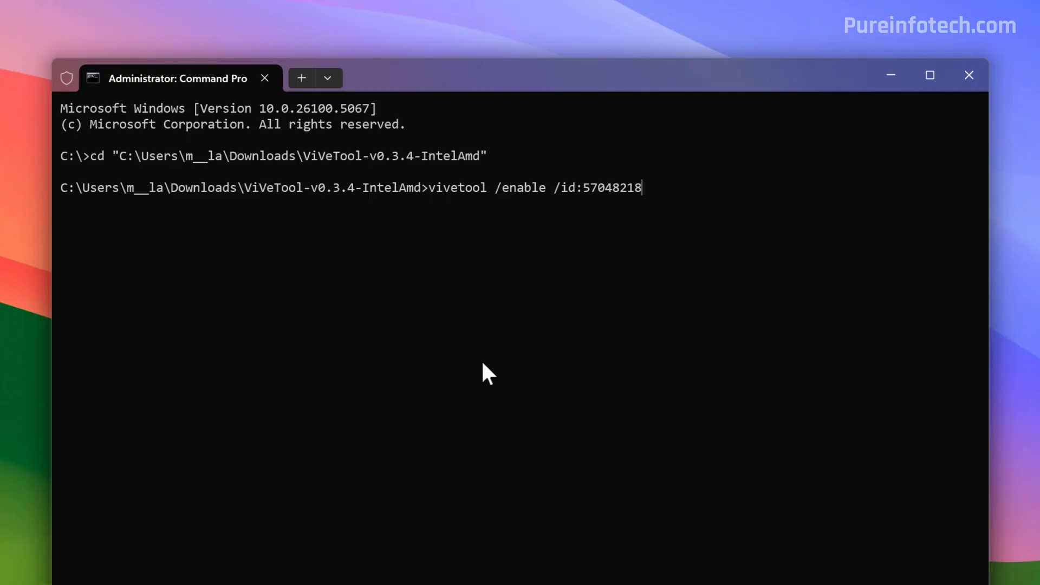
pyautogui.press('Return')
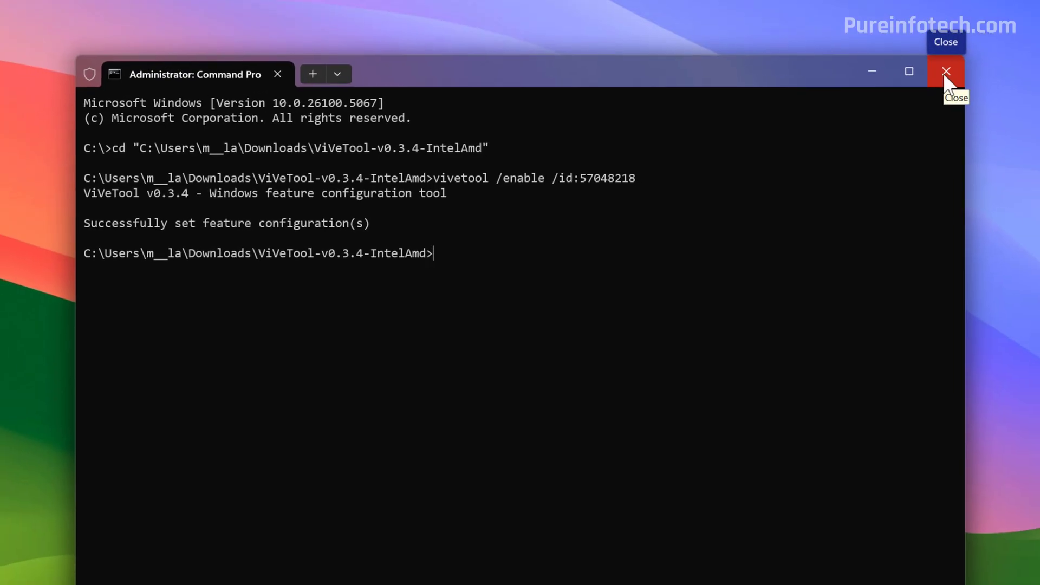
pyautogui.click(953, 74)
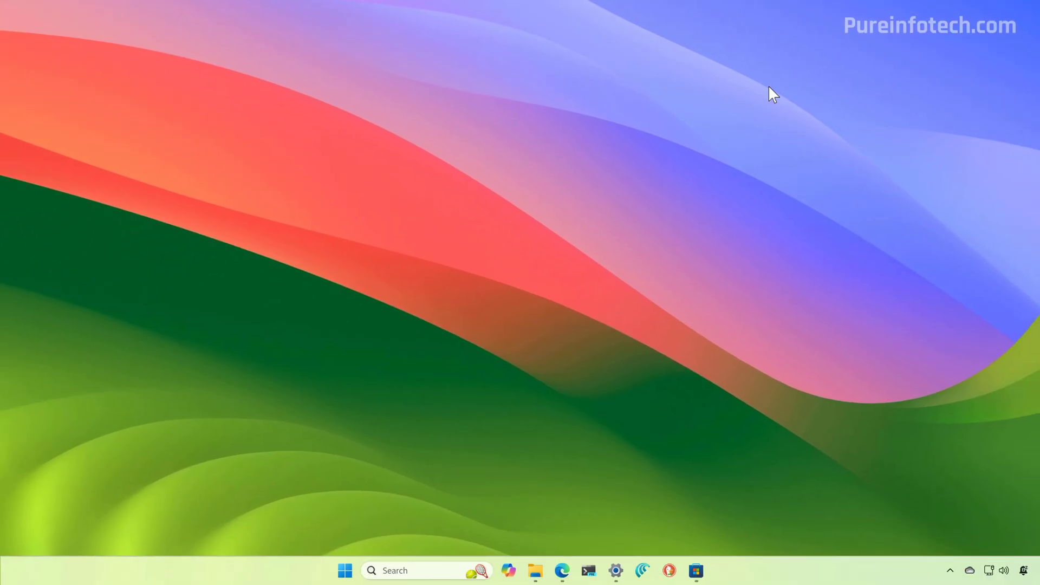
pyautogui.click(345, 570)
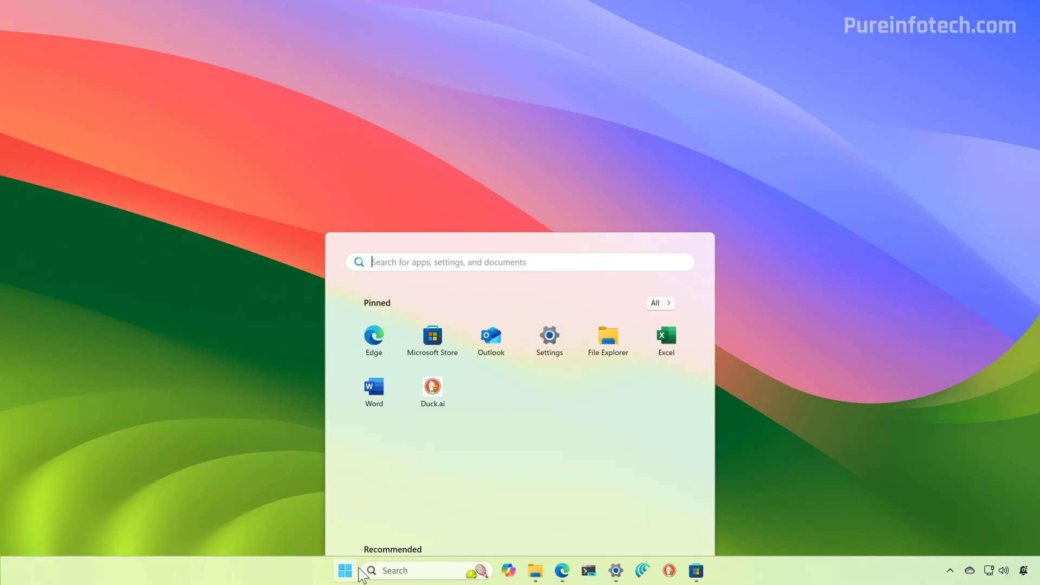